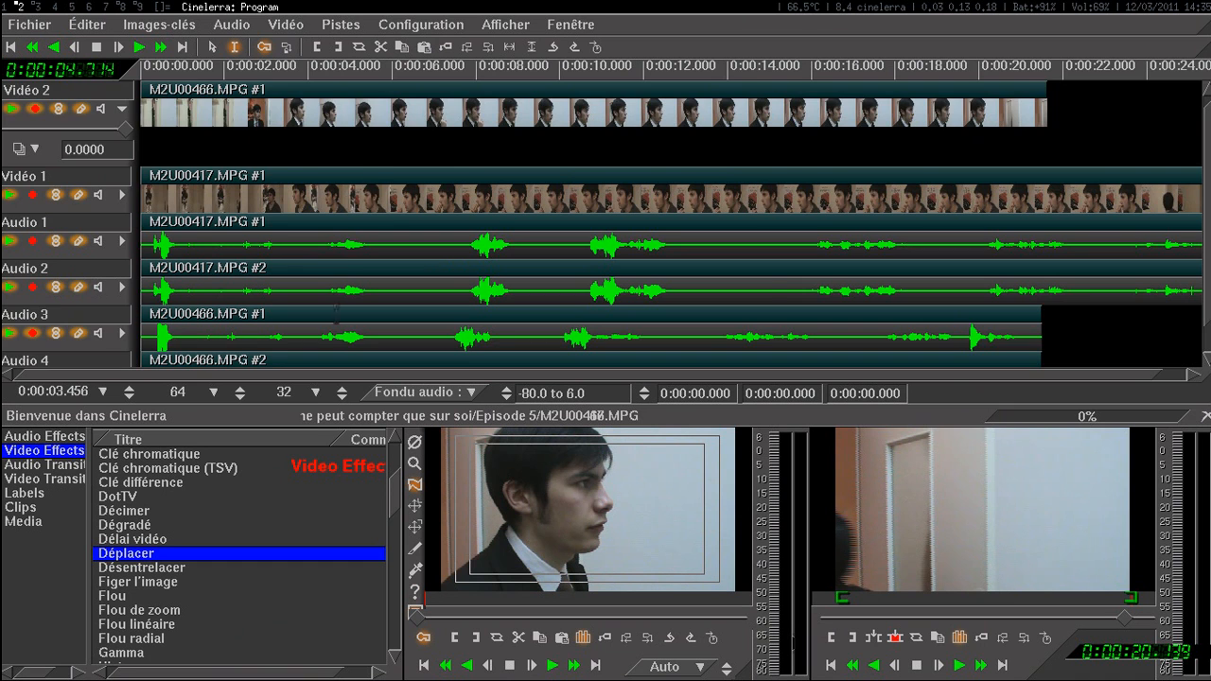
Step: Look over the video and audio tracks, preview frames near 6 s and 1.7 s, and return to the timeline's start
scroll(334, 319, "up", 2)
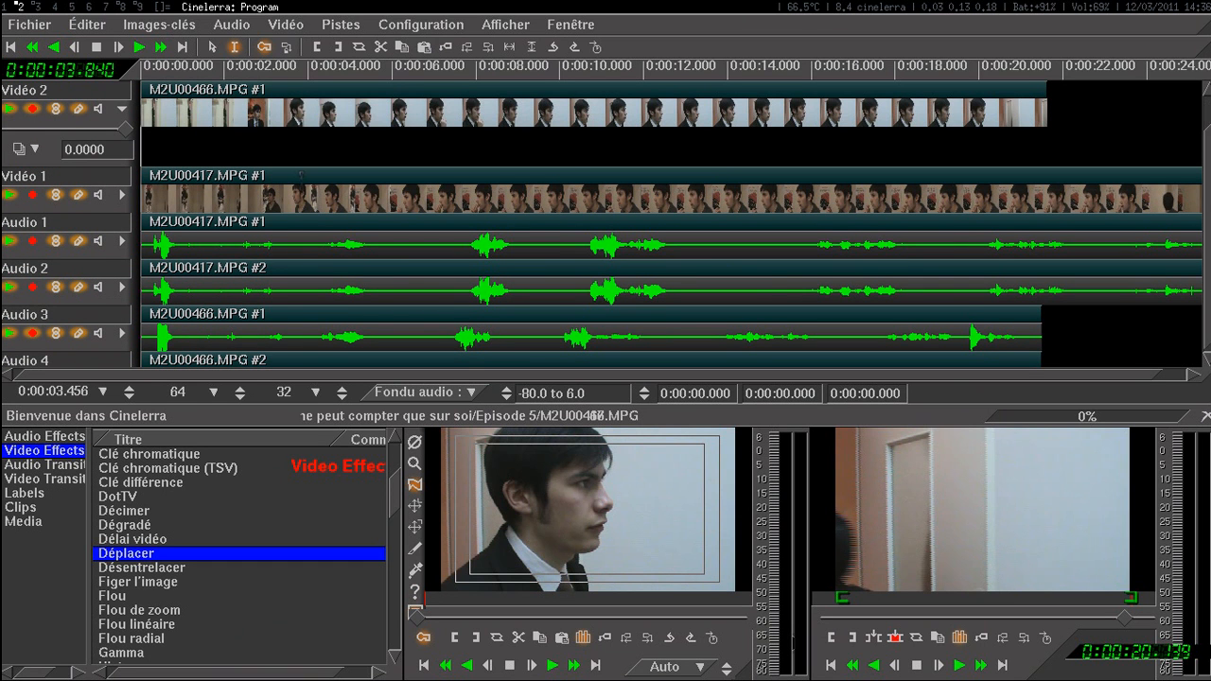
scroll(300, 174, "down", 1)
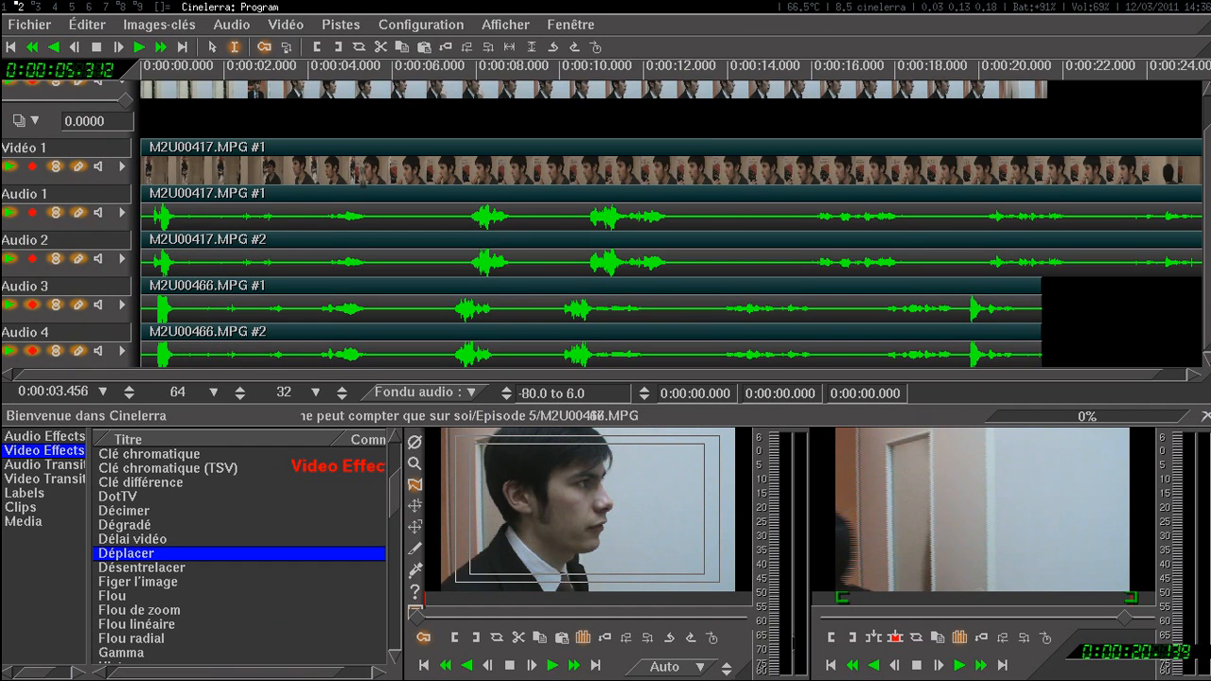
scroll(367, 189, "up", 1)
scroll(374, 246, "down", 1)
scroll(375, 255, "up", 1)
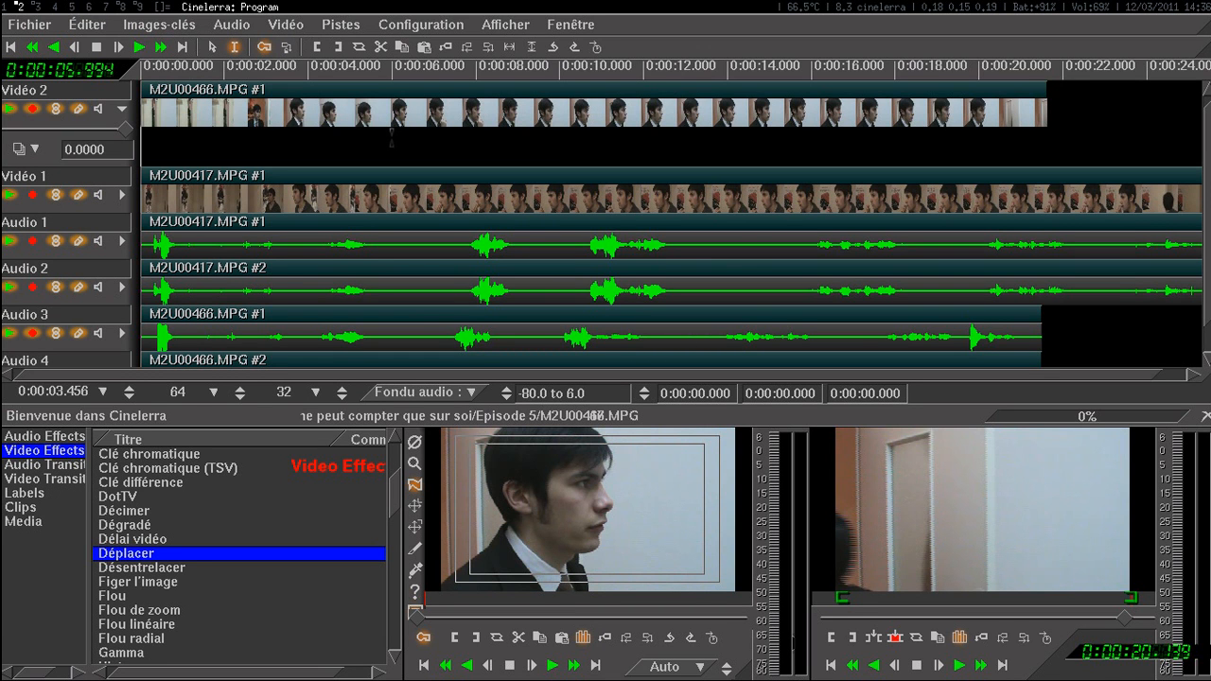
left_click(389, 178)
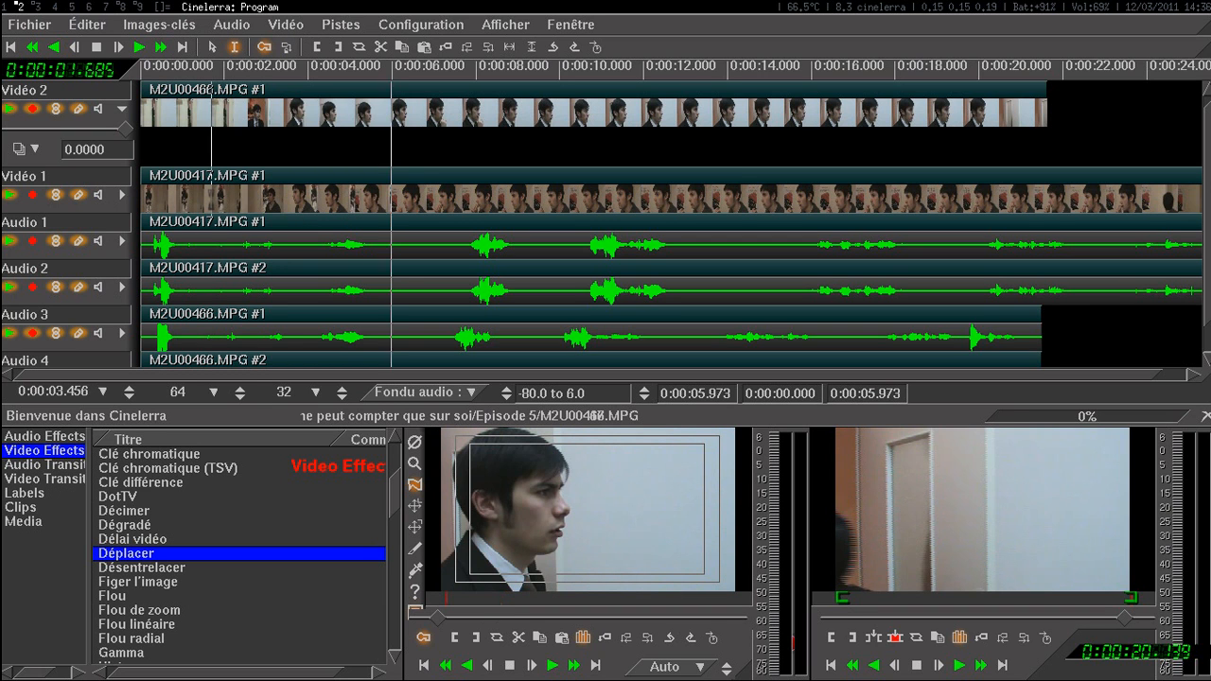
left_click(212, 198)
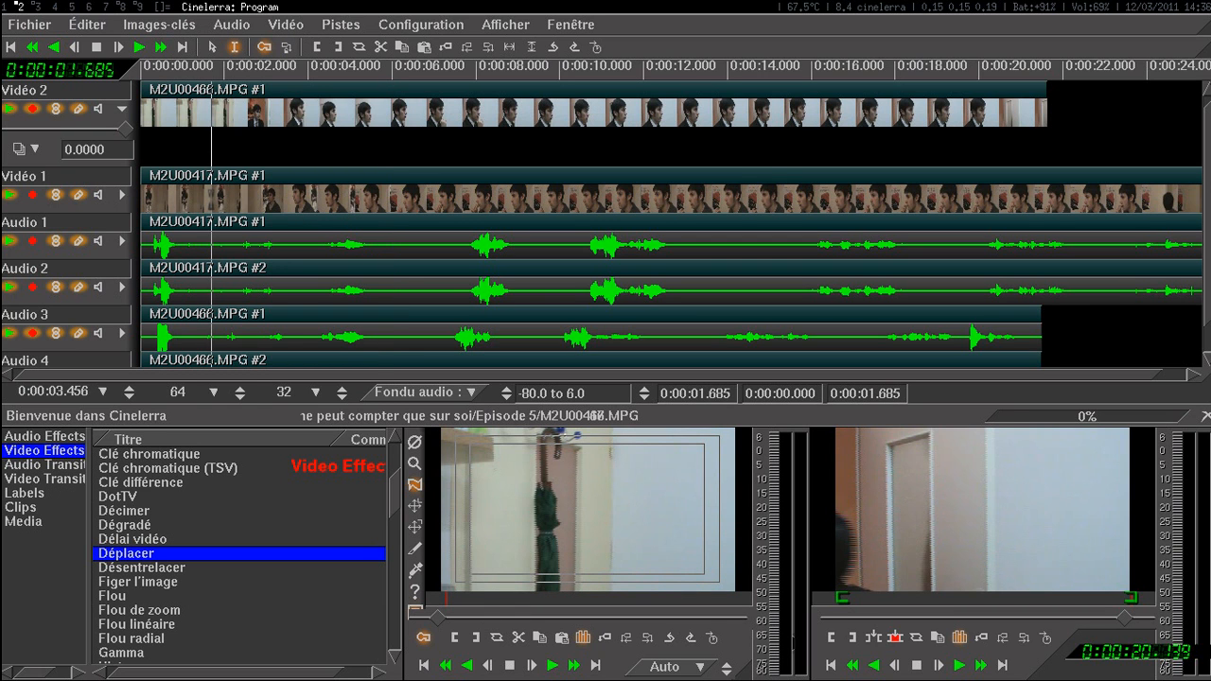
key("Home")
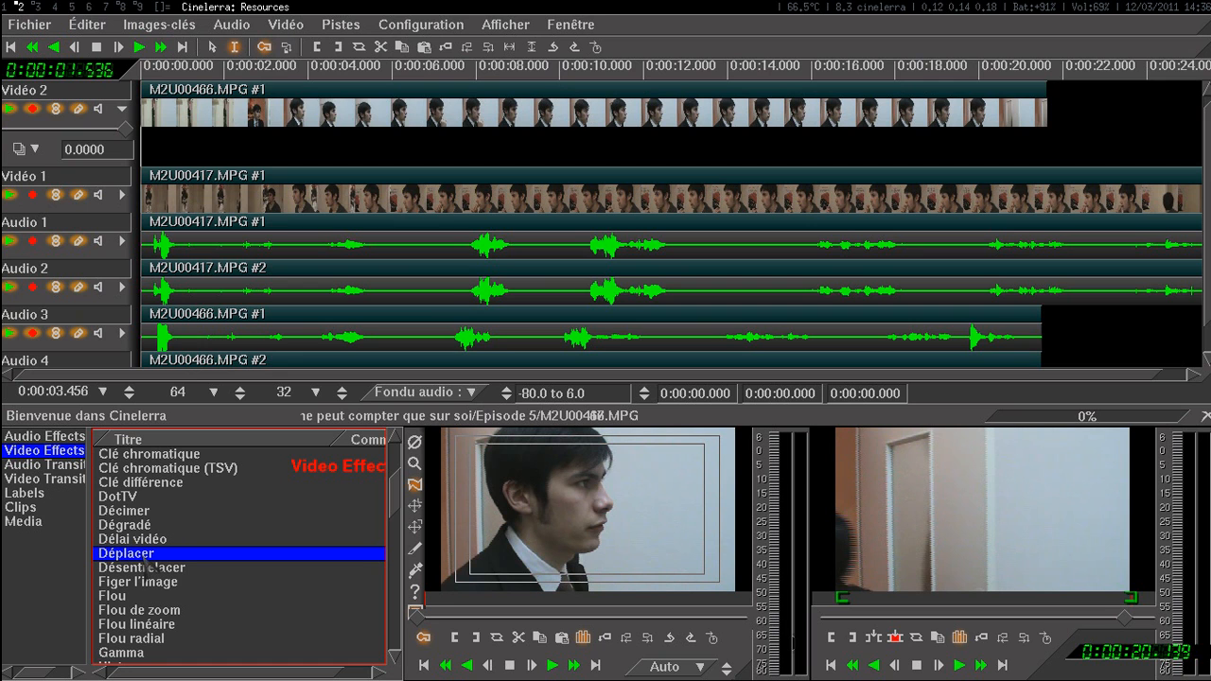
Step: Apply the Déplacer video effect to the Vidéo 2 clip and open its settings to review the input and output fields
left_click_drag(149, 564, 407, 118)
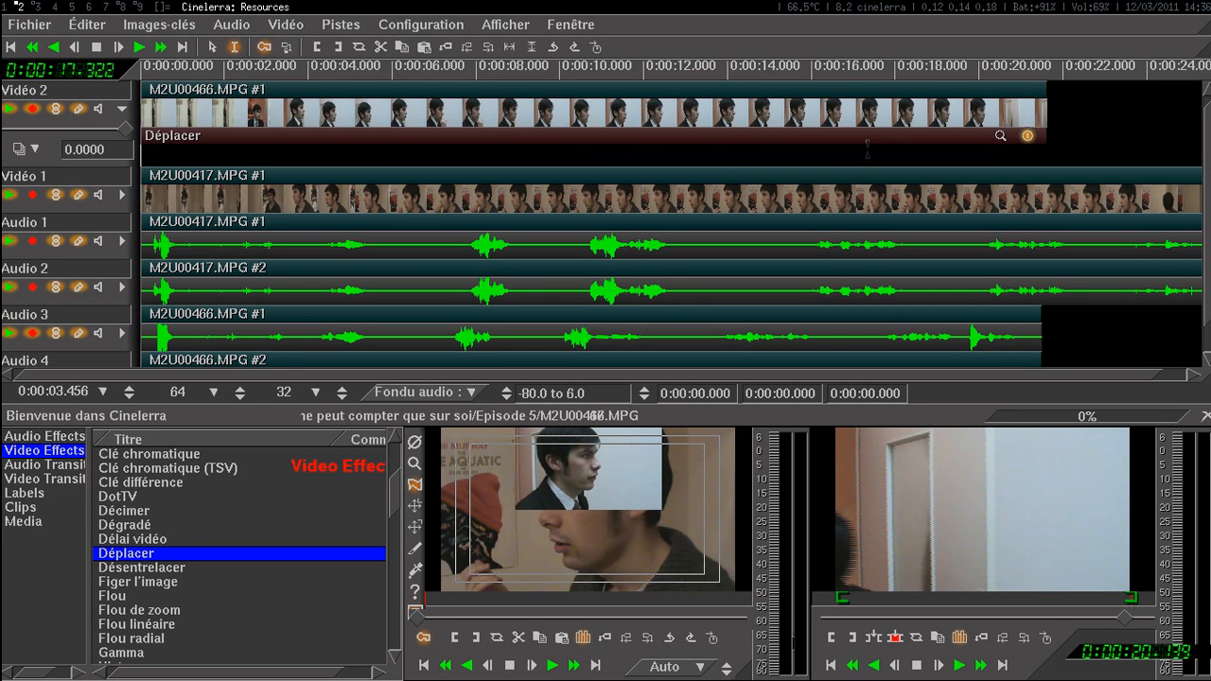
left_click(999, 135)
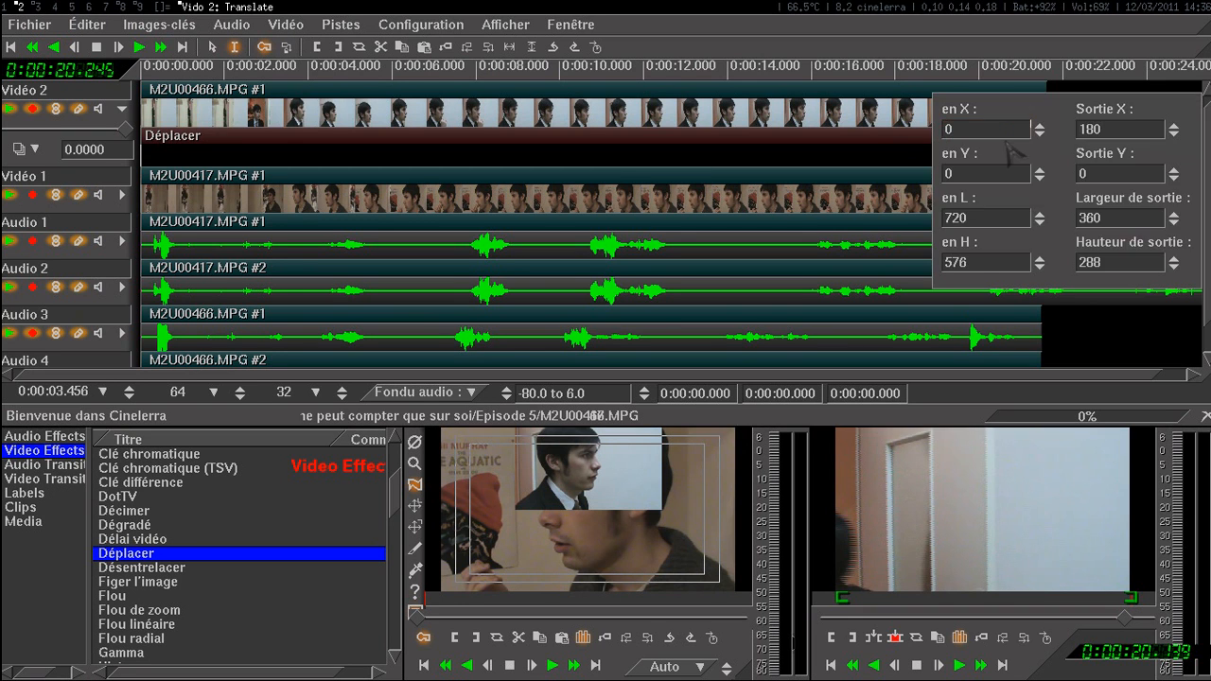
left_click_drag(1045, 178, 840, 364)
left_click(864, 296)
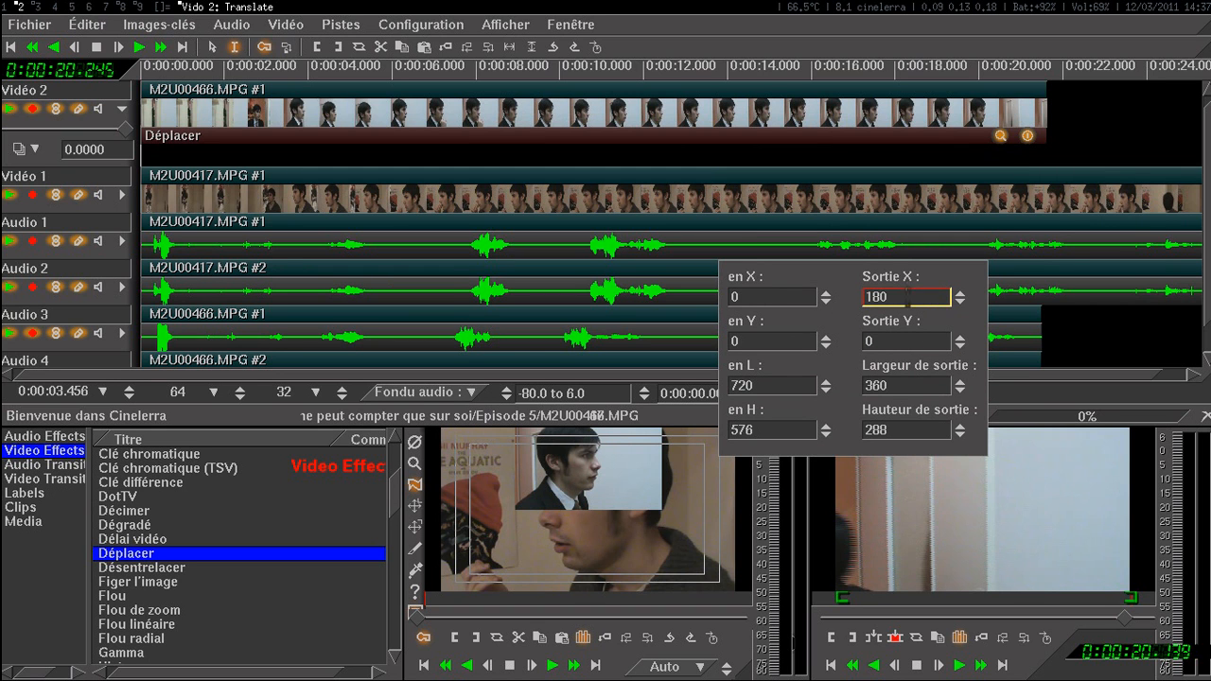
left_click(809, 385)
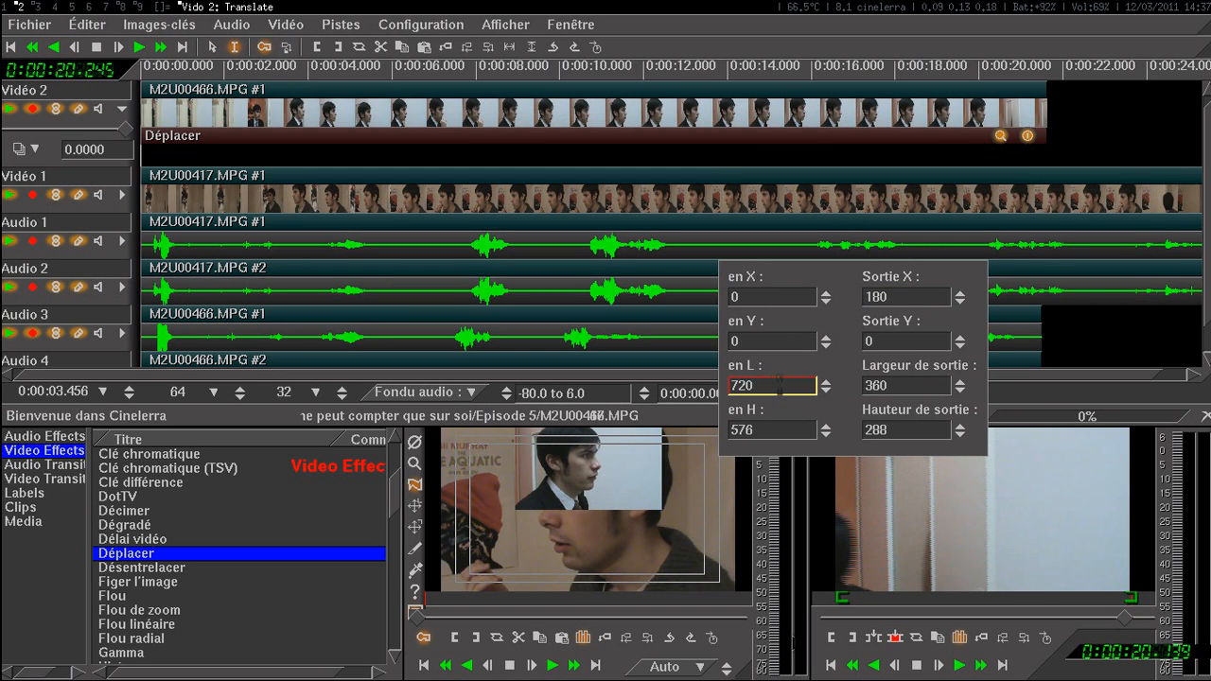
left_click(732, 430)
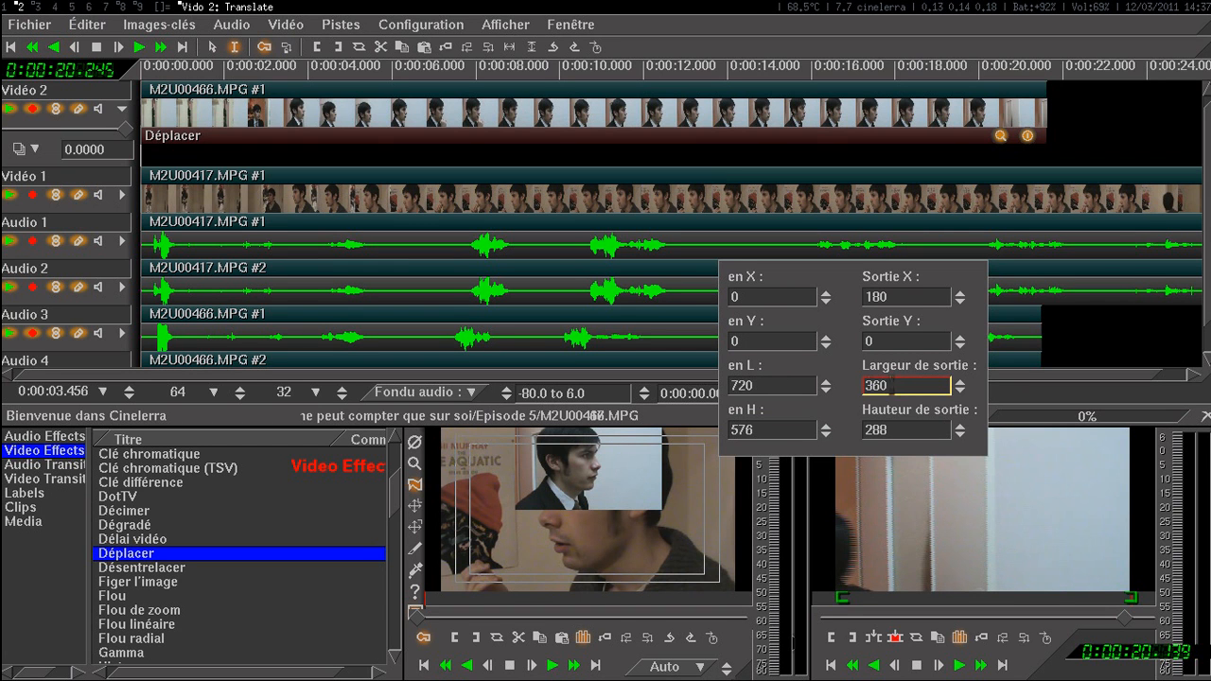
Step: Set Sortie Y to 144 in Vidéo 2's Déplacer effect and close its settings
left_click(908, 341)
type("144")
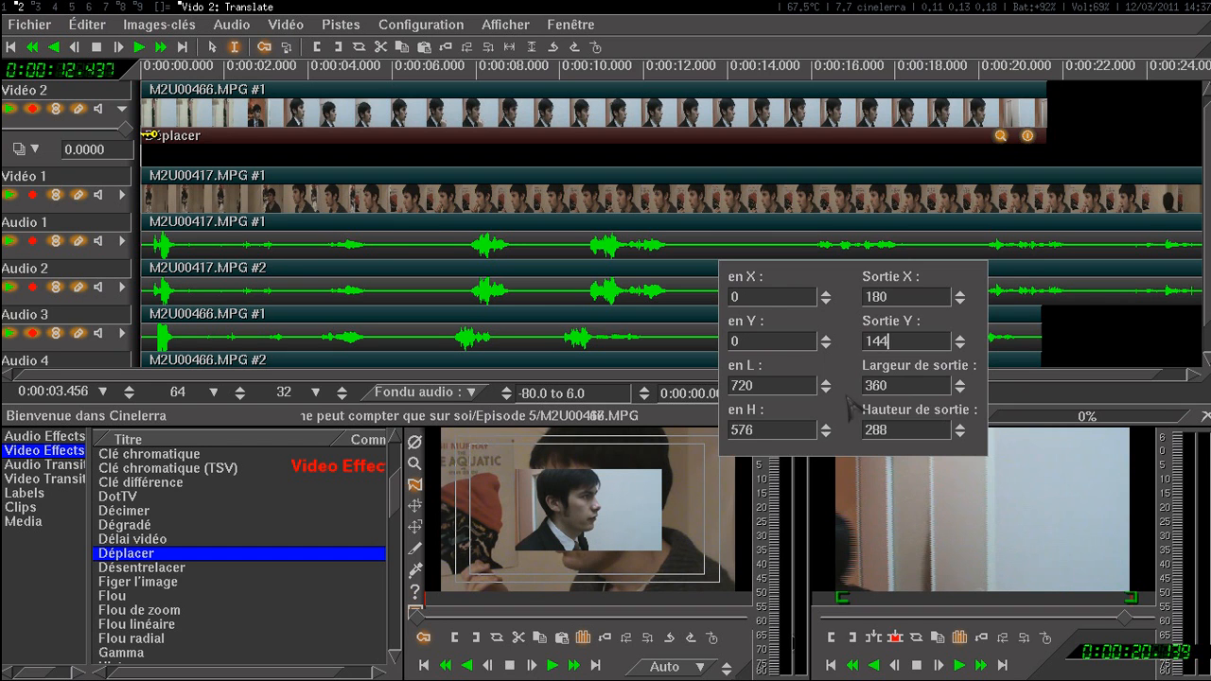
key("ctrl+w")
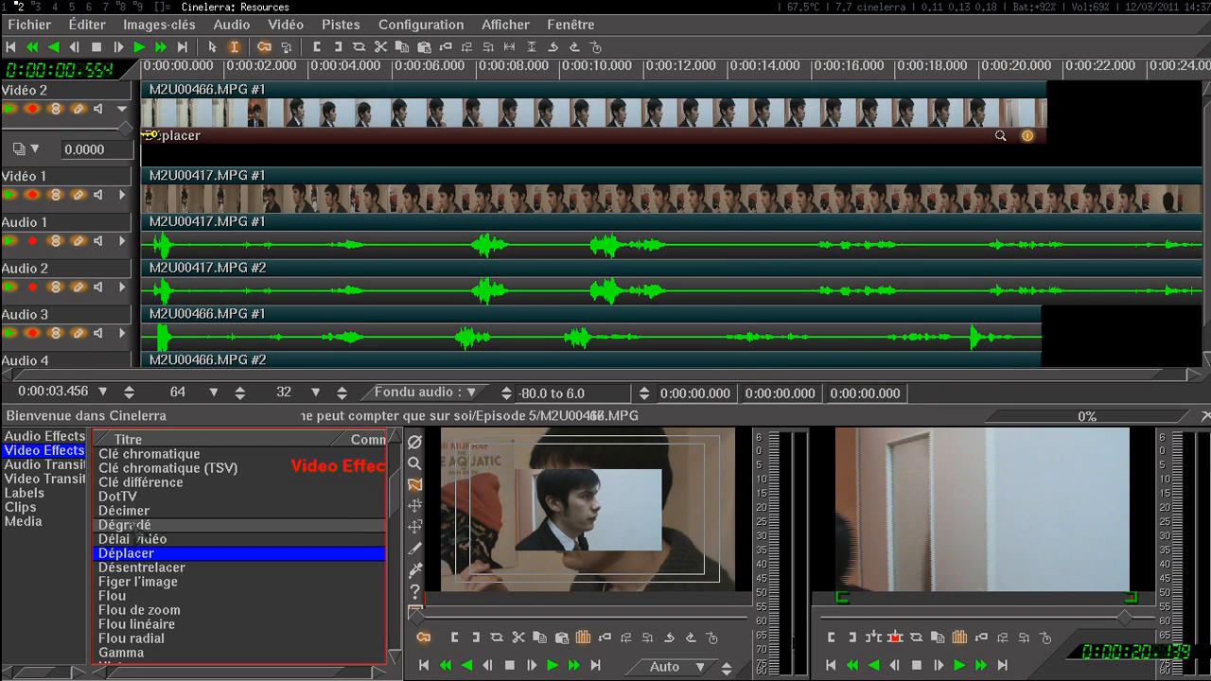
Step: Apply the Déplacer effect to the Vidéo 1 clip and toggle Vidéo 2's playback off and on to check the image underneath
left_click_drag(137, 554, 480, 212)
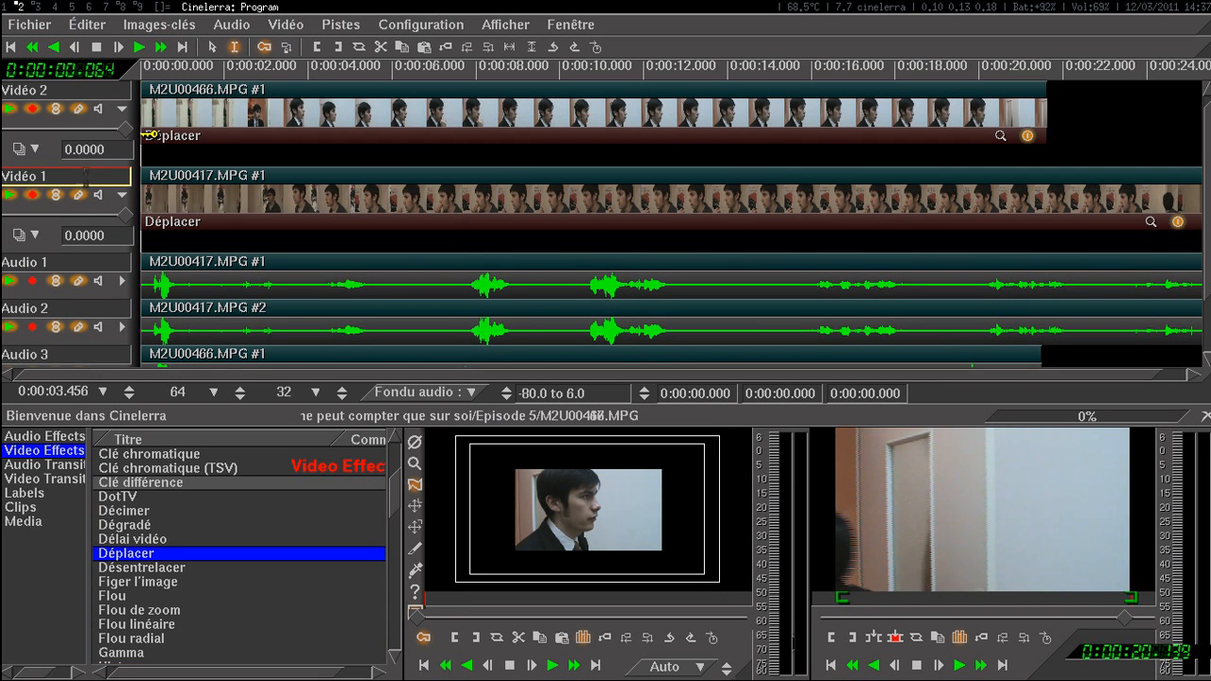
left_click(10, 110)
left_click(9, 110)
left_click(10, 110)
left_click(9, 110)
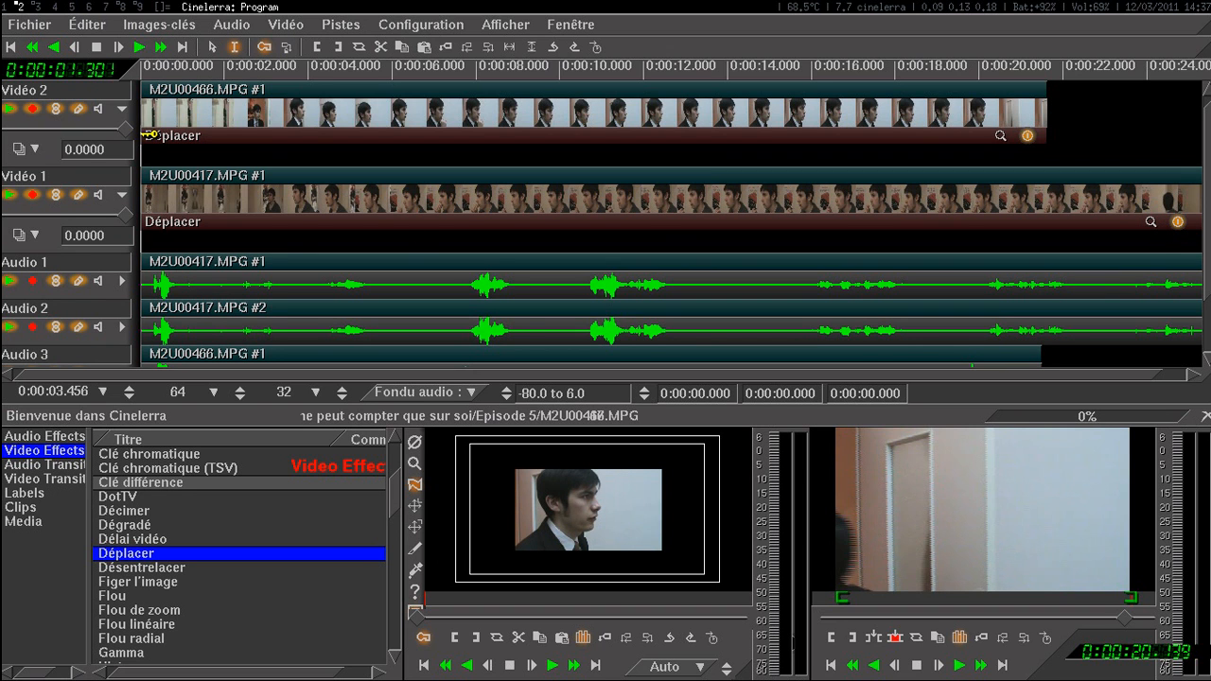
Step: Record a starting keyframe for Vidéo 1's Déplacer effect with Sortie X 180, Sortie Y 144, output width 360 and height 288
left_click(1150, 222)
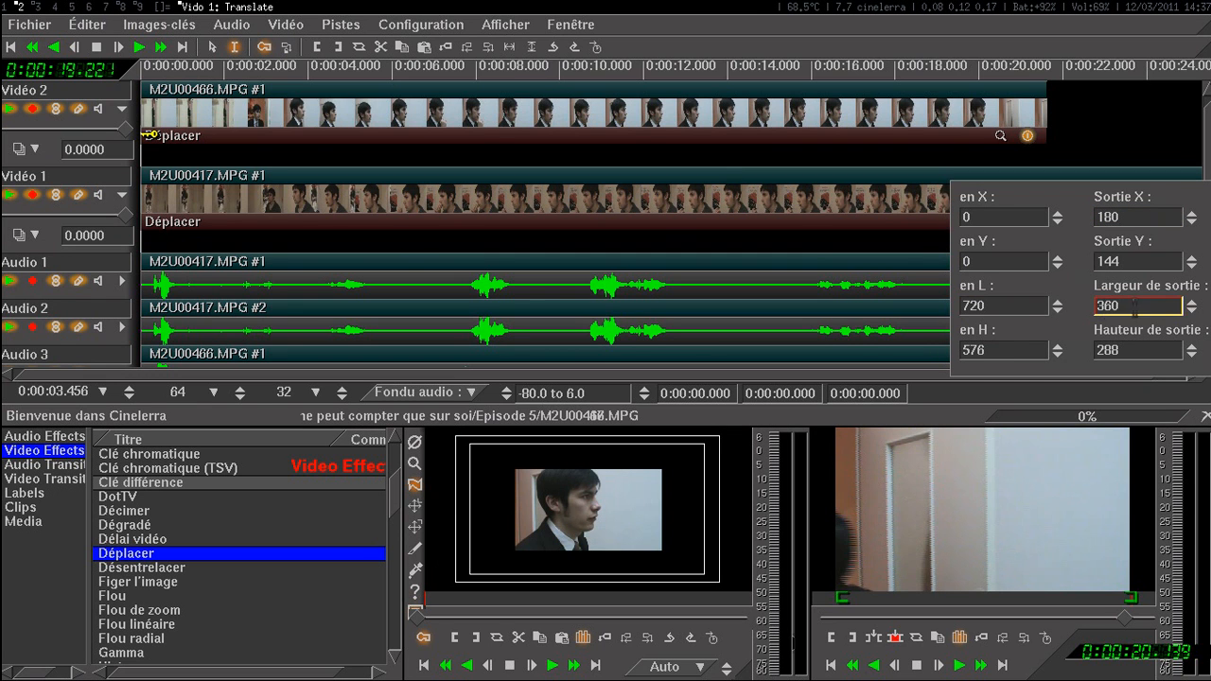
left_click(1191, 303)
key("ctrl+w")
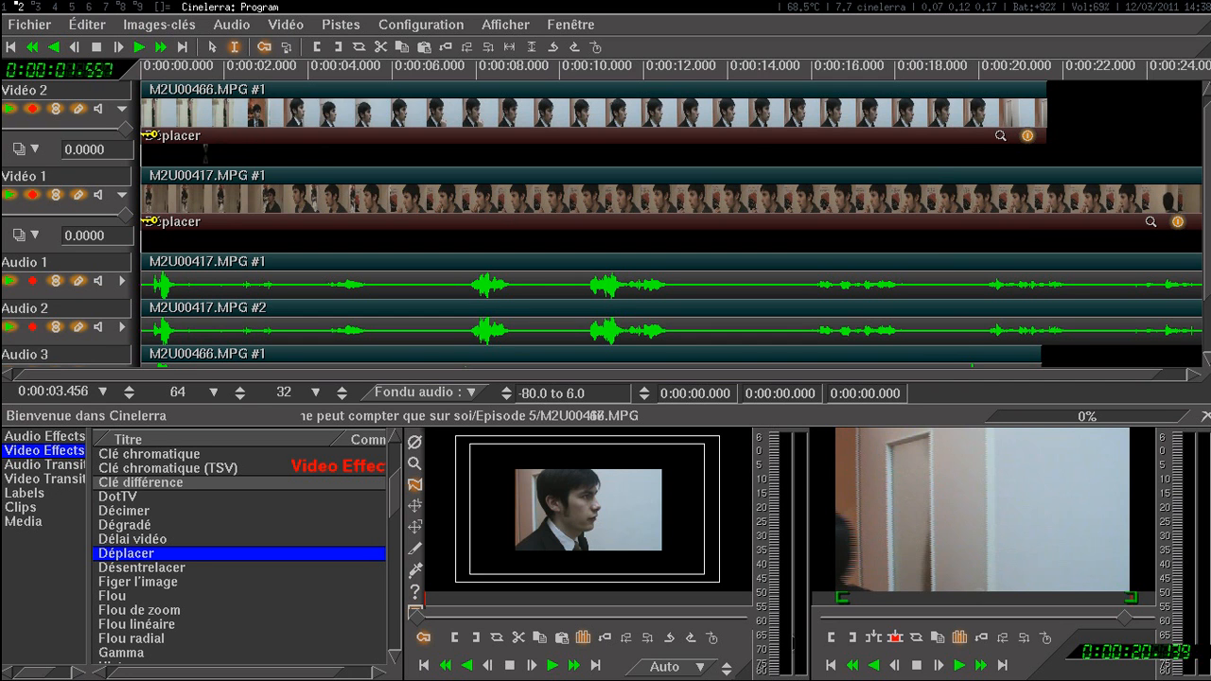
Step: Place the insertion point at 2.773 s on the timeline
left_click(181, 142)
key("space")
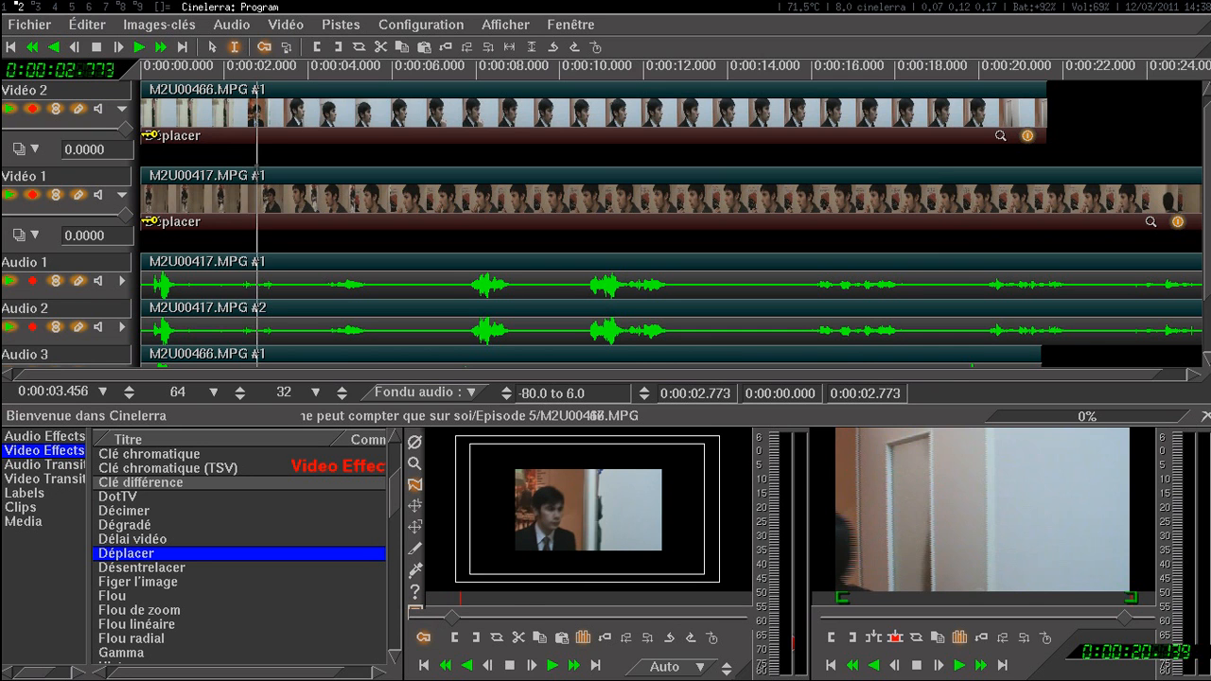
left_click(256, 172)
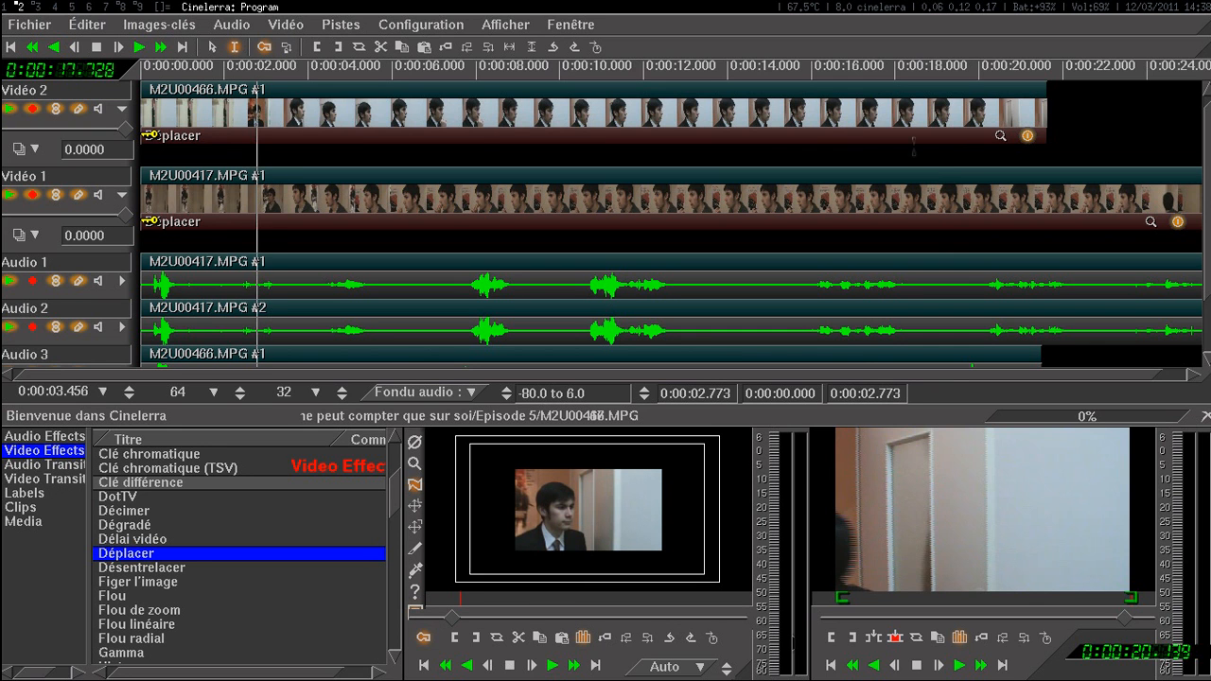
left_click(1000, 135)
left_click(1142, 134)
left_click_drag(1142, 133, 1091, 131)
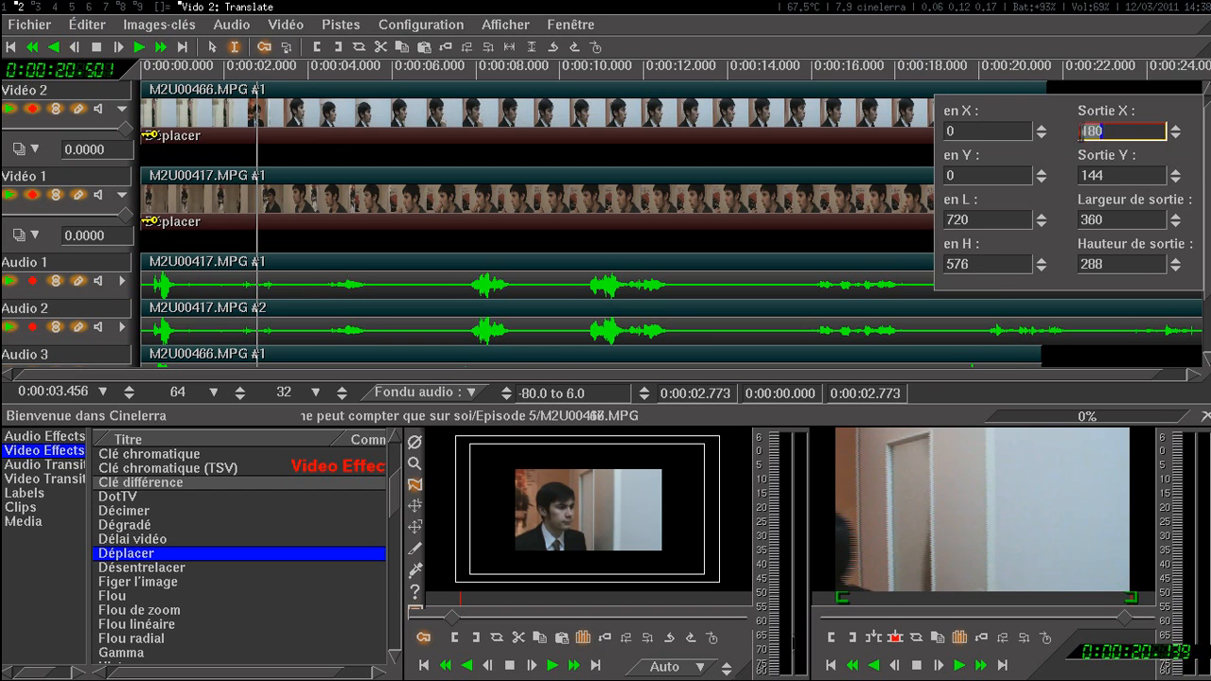
key("ctrl+w")
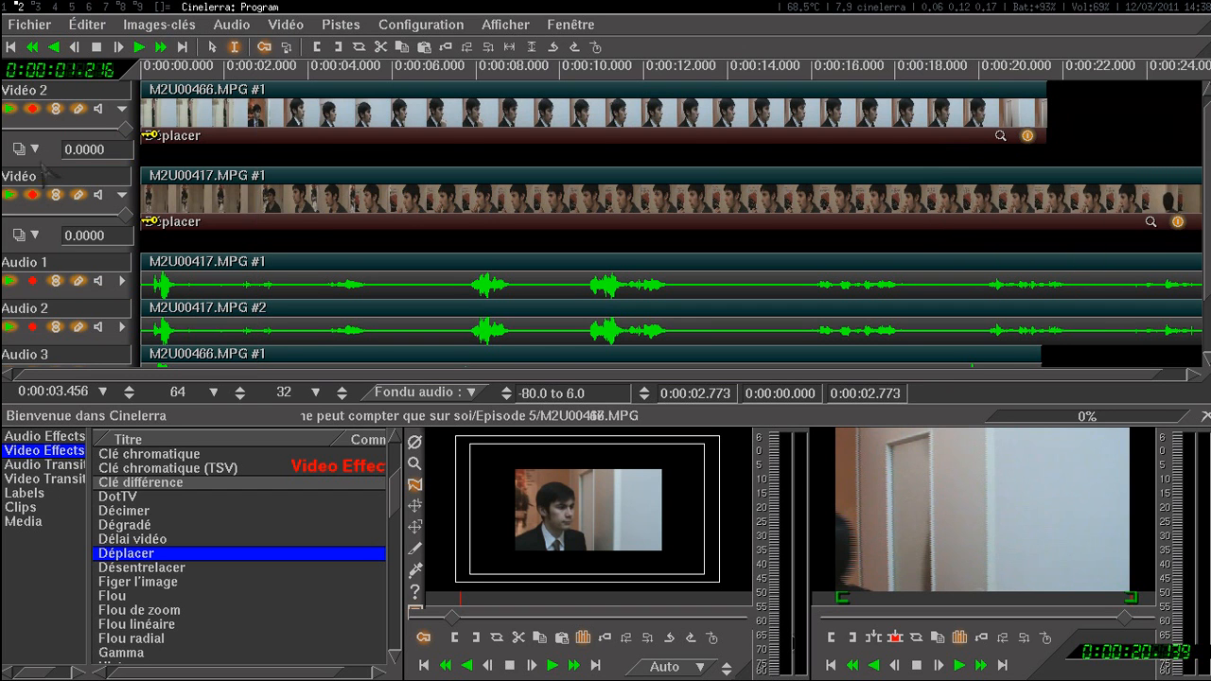
Step: Disarm the Vidéo 1 track and keyframe Vidéo 2's Déplacer effect at the insertion point with Sortie X set to 360
left_click(33, 194)
left_click(1025, 136)
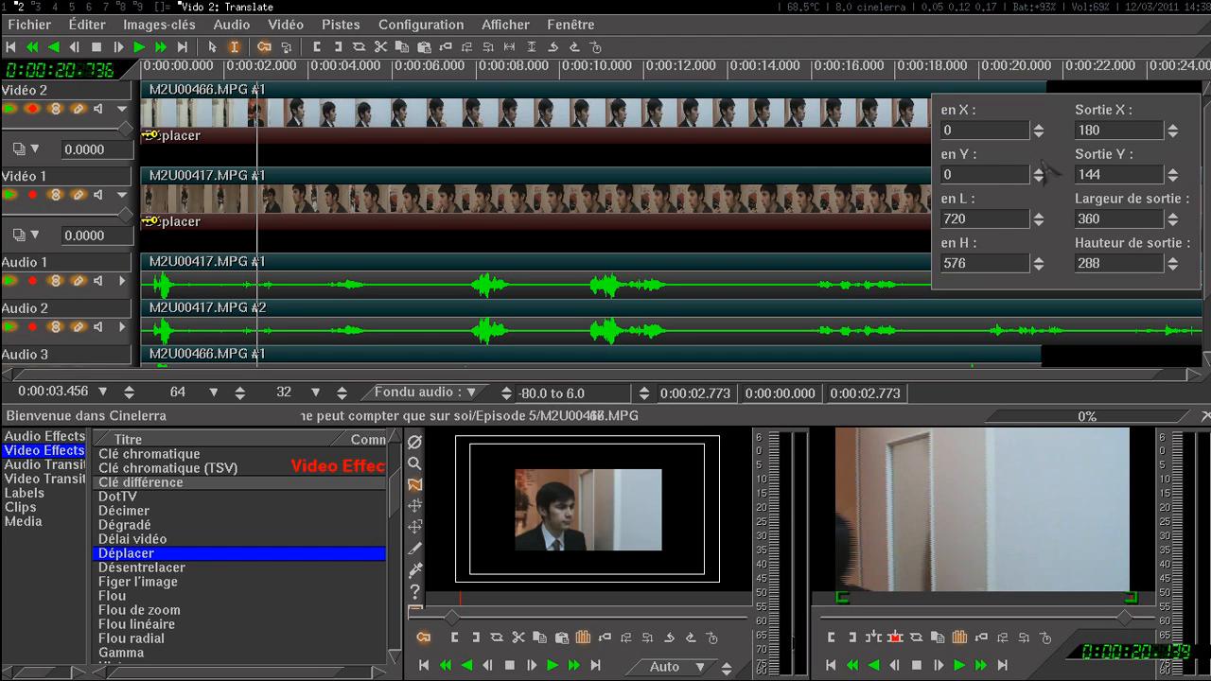
left_click_drag(1109, 174, 870, 331)
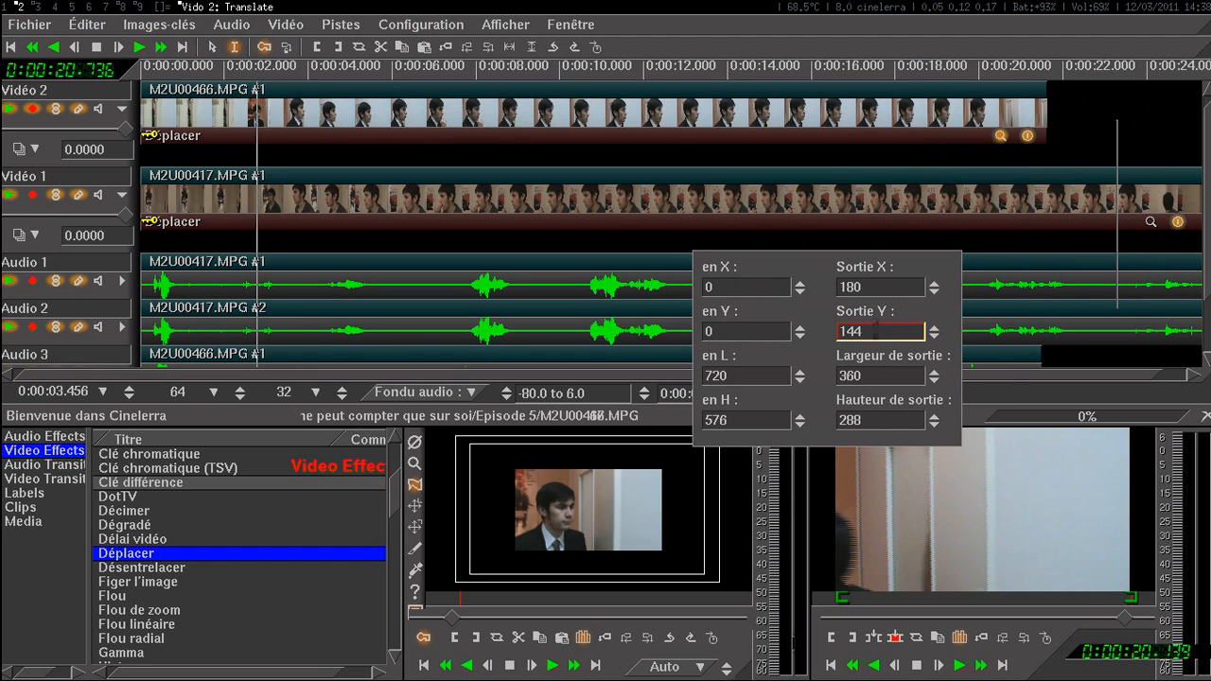
left_click_drag(884, 286, 839, 287)
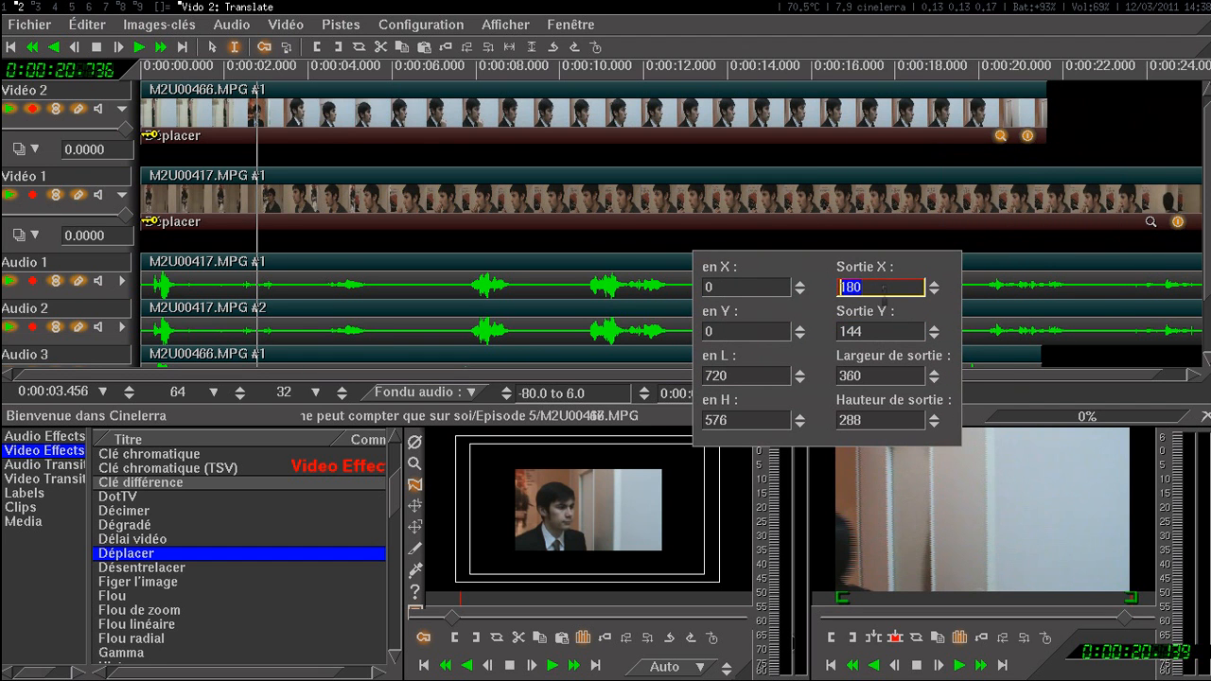
type("360")
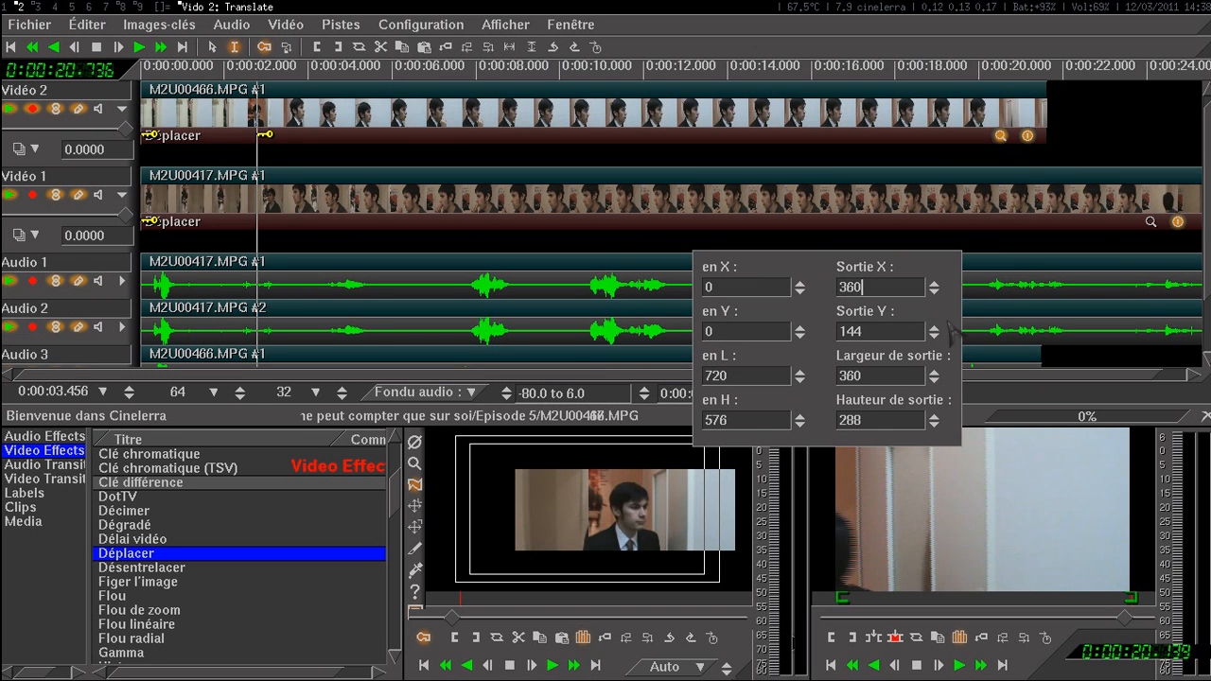
key("alt+shift+c")
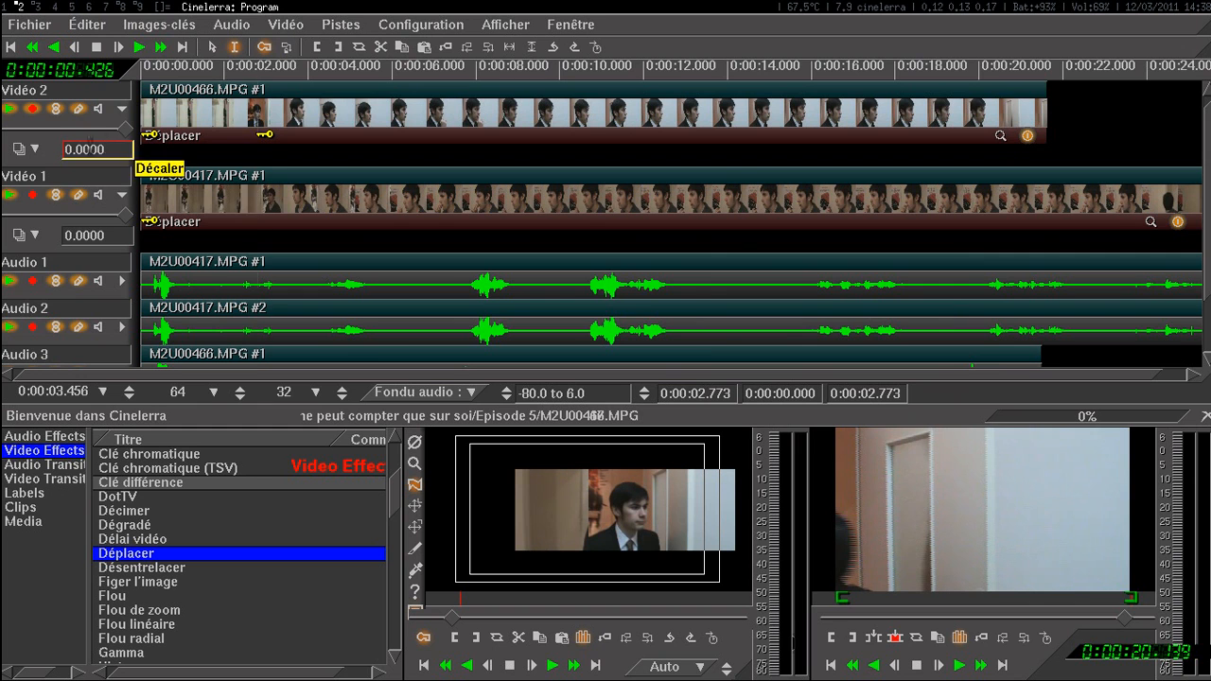
Step: Arm Vidéo 1 instead of Vidéo 2 and keyframe its Déplacer effect at the insertion point with Sortie X set to 0
left_click(32, 195)
left_click(33, 107)
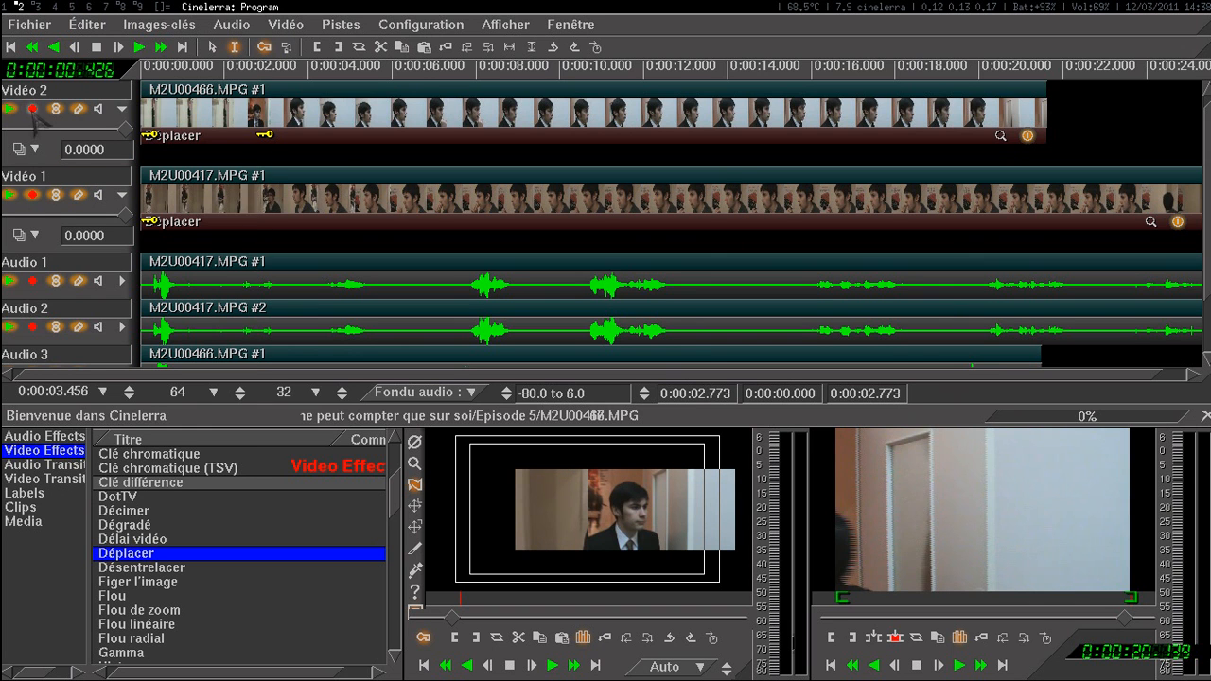
left_click(1151, 222)
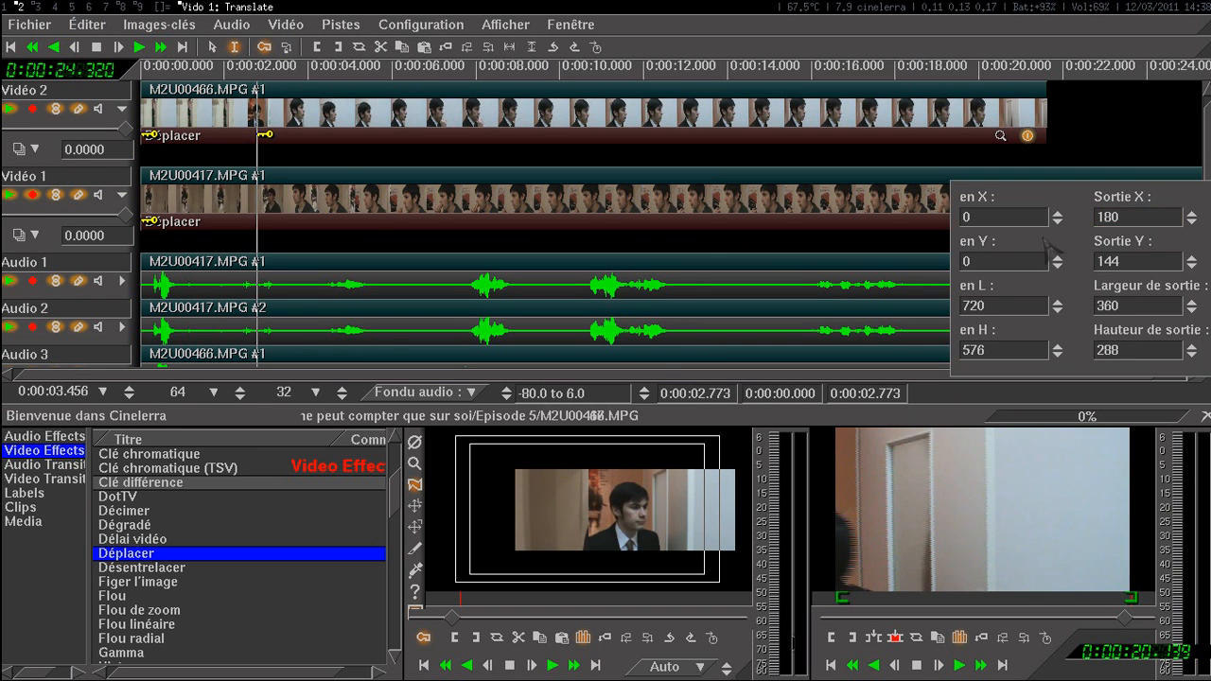
type("0")
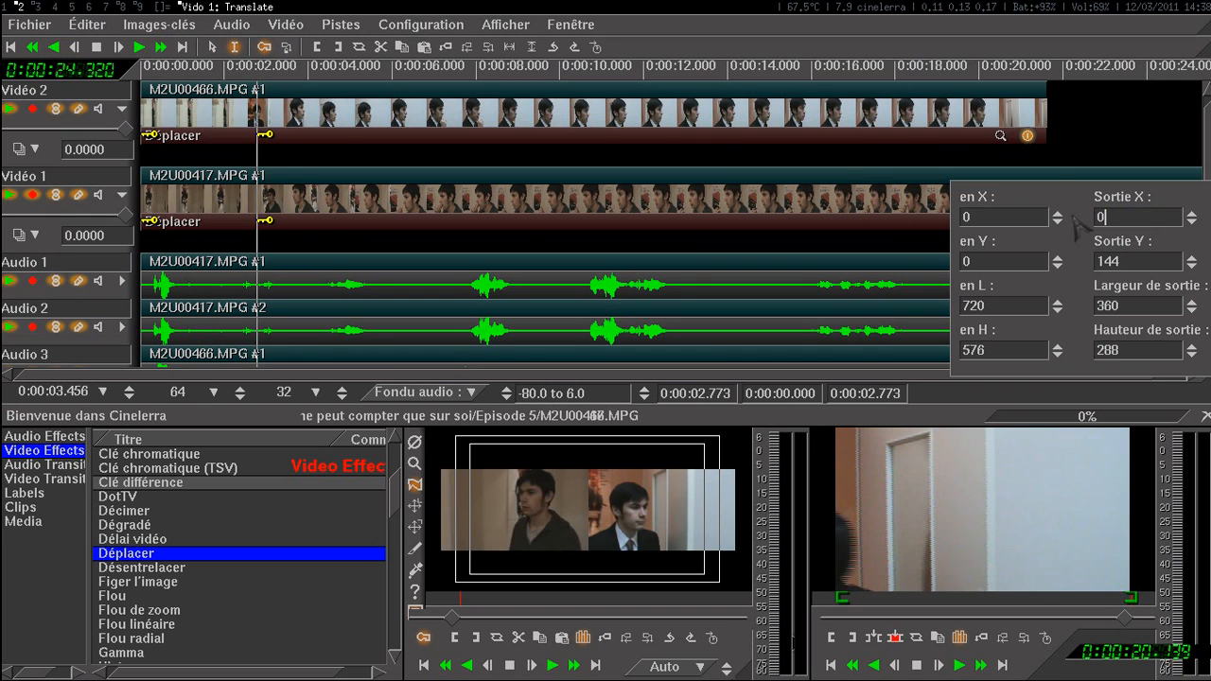
key("ctrl+w")
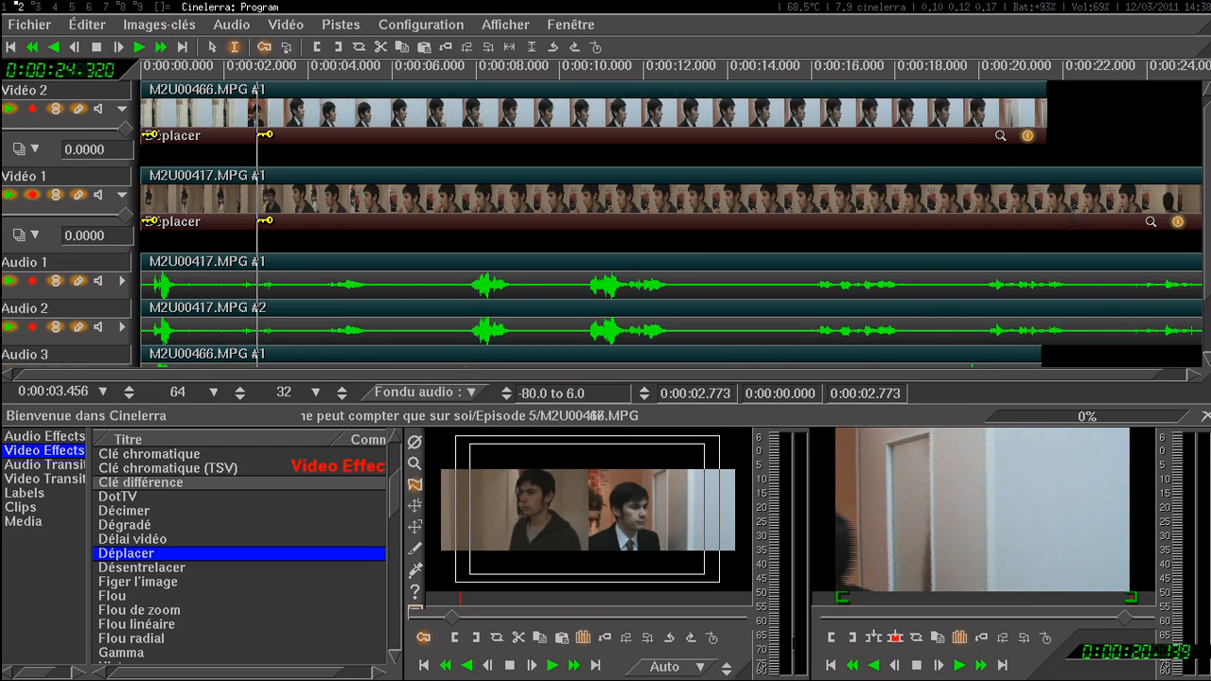
Step: Play the first three seconds of the timeline twice from the start to check the animated split screen
left_click_drag(275, 148, 134, 158)
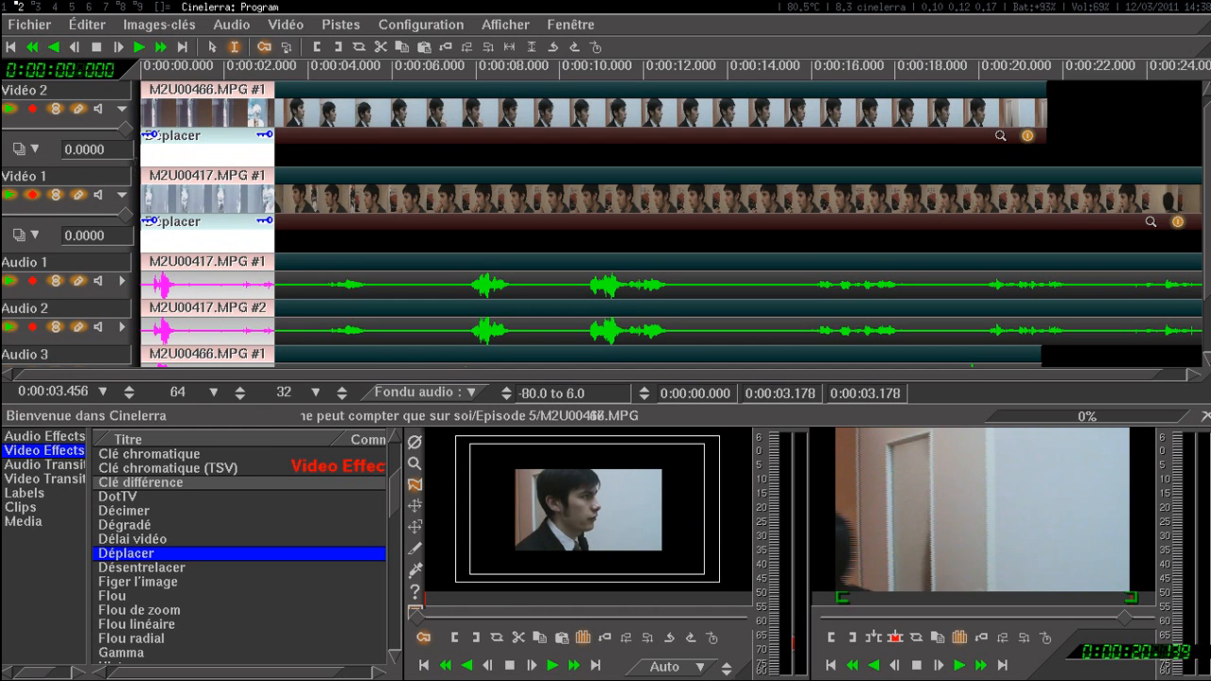
key("space")
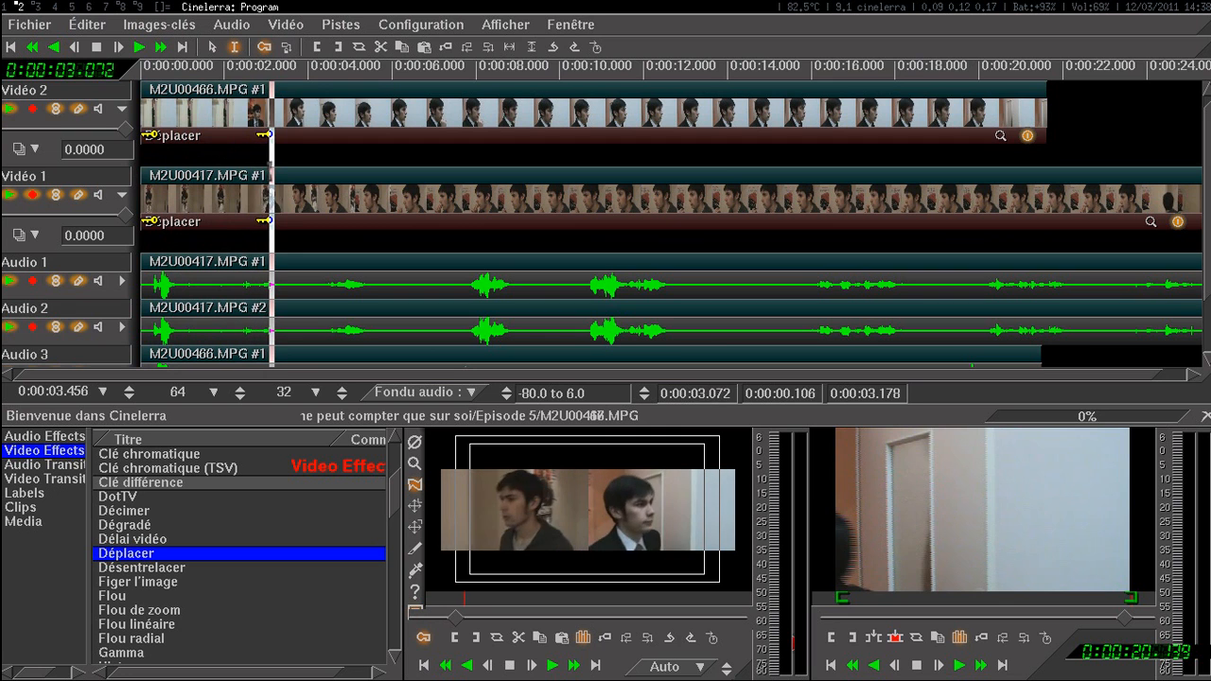
left_click(227, 163)
key("Home")
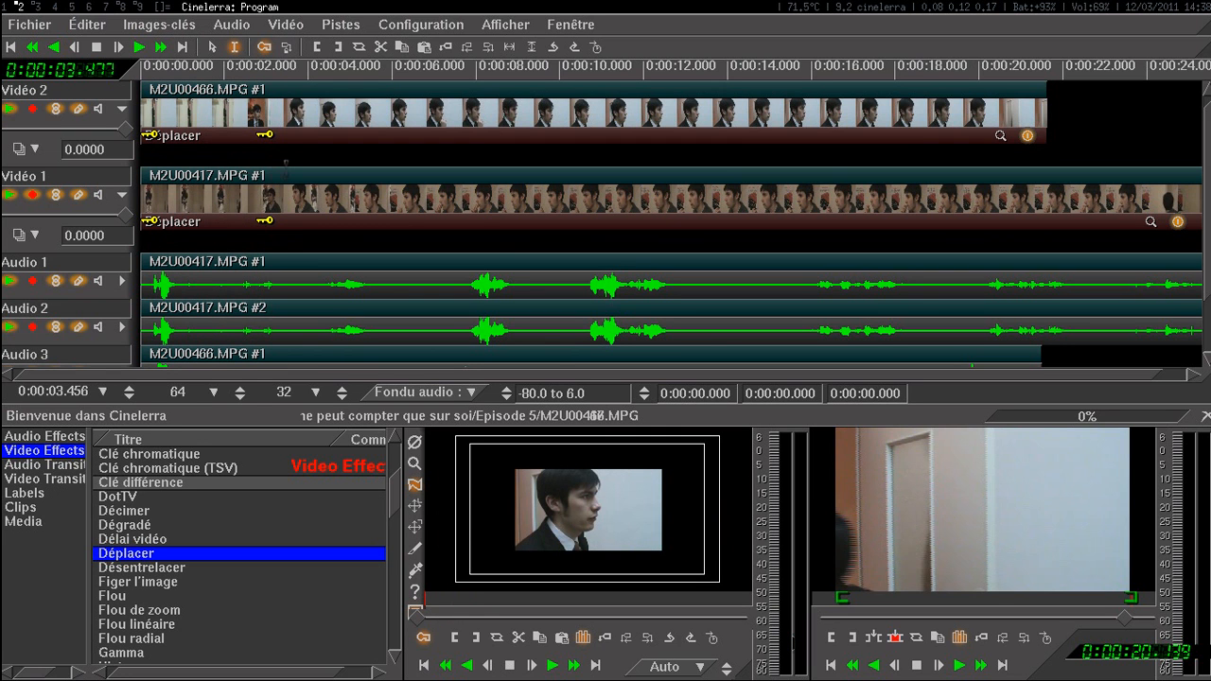
key("space")
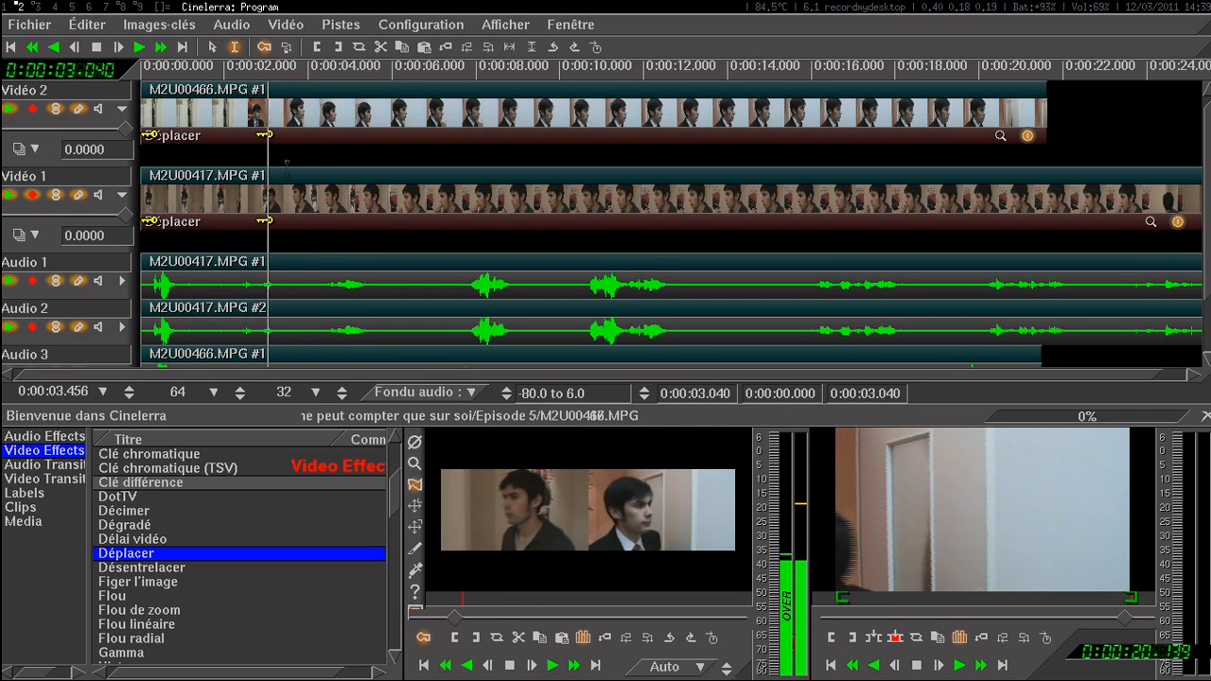
key("alt+3")
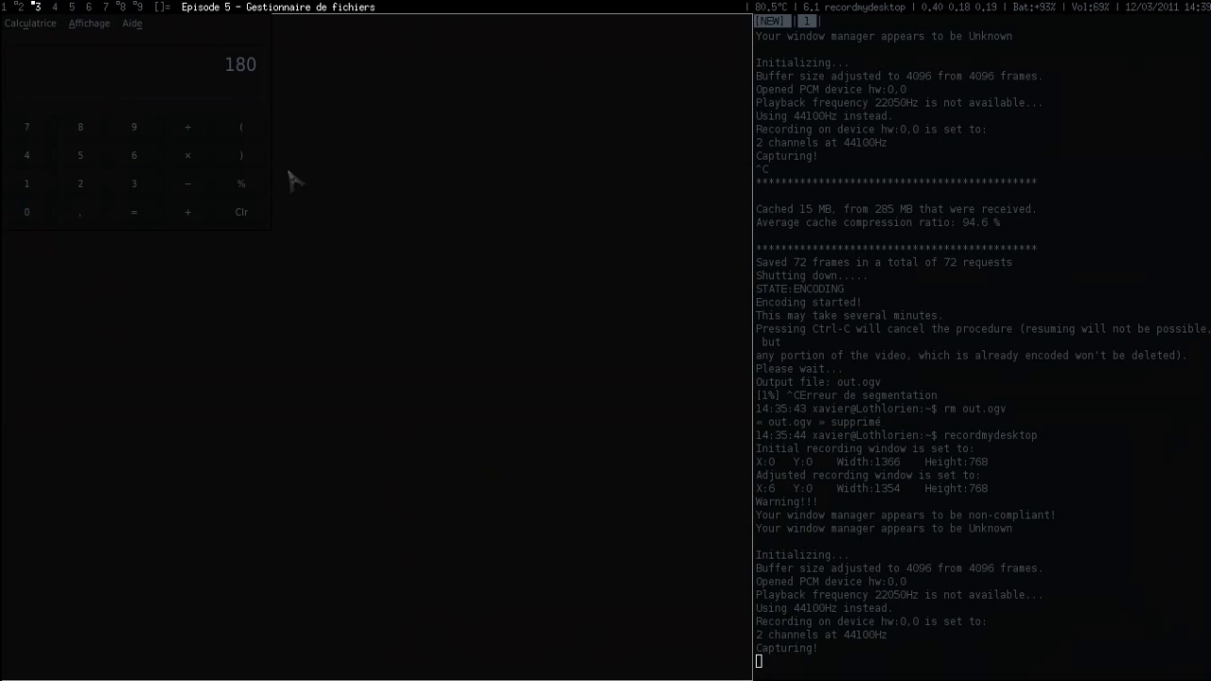